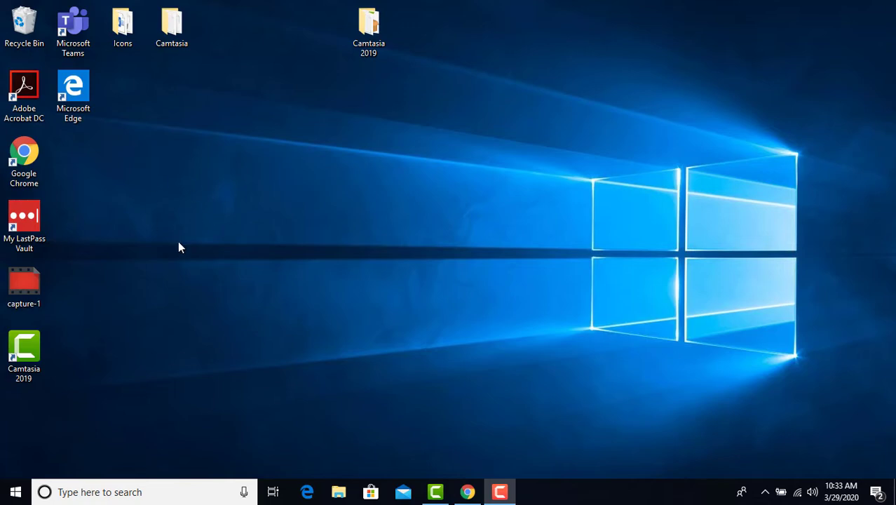
# Restore the minimized Chrome window that holds the Gmail inbox.
pyautogui.click(467, 491)
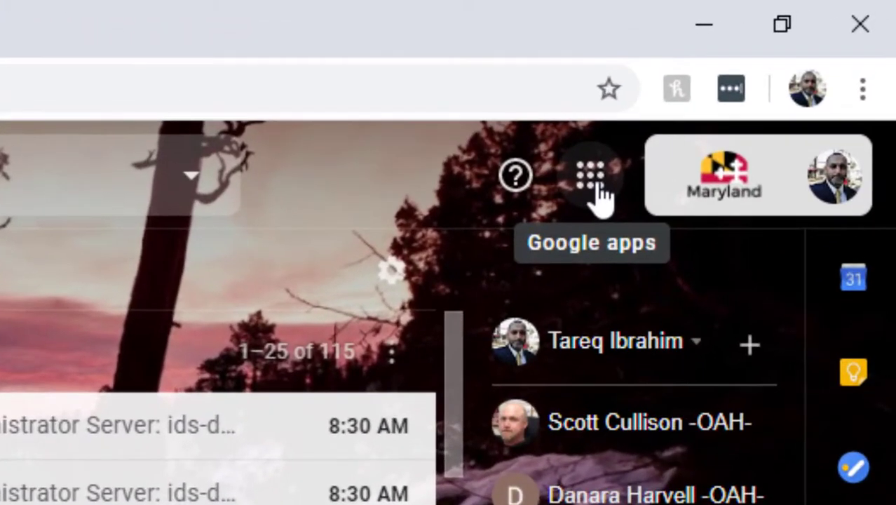
# Open Google Meet from the apps grid and start a new meeting nicknamed 'IT Meeting'.
pyautogui.click(593, 181)
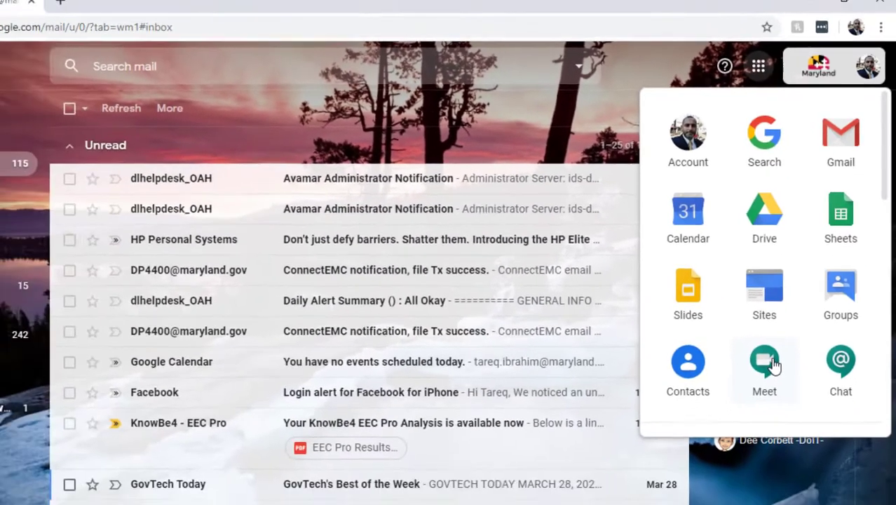
pyautogui.click(740, 451)
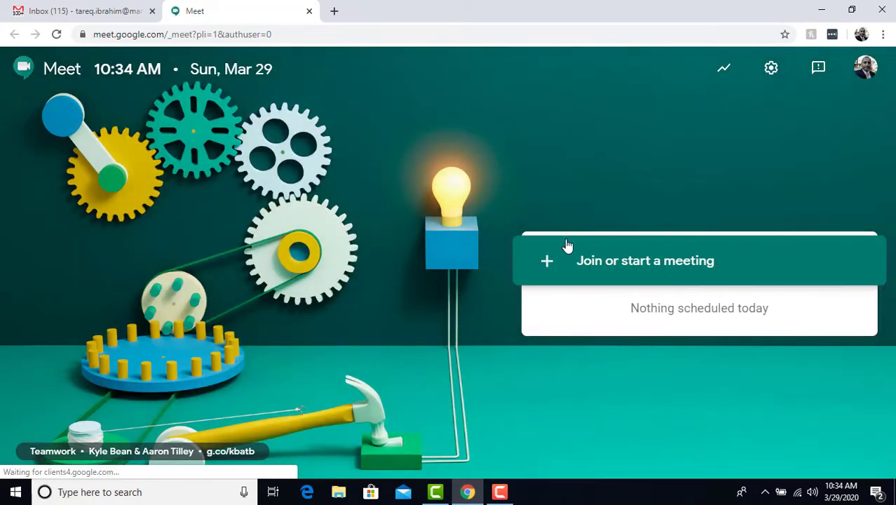
pyautogui.click(710, 262)
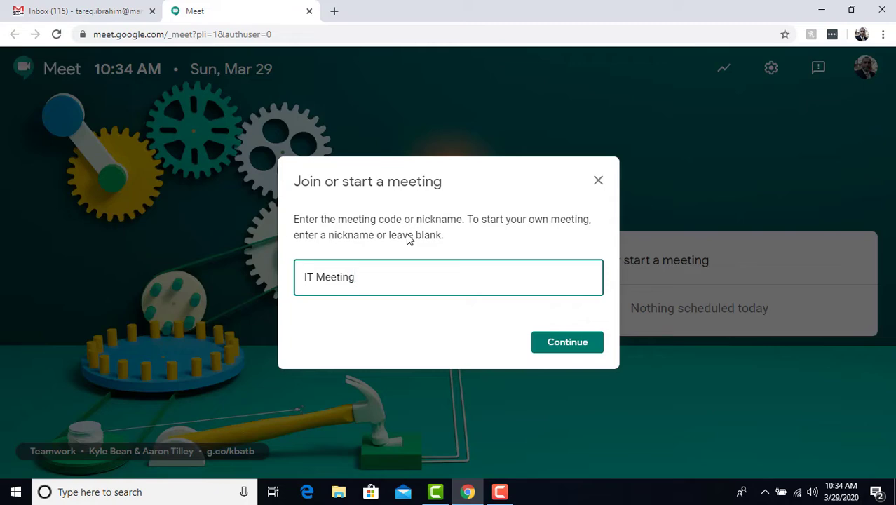
pyautogui.click(554, 343)
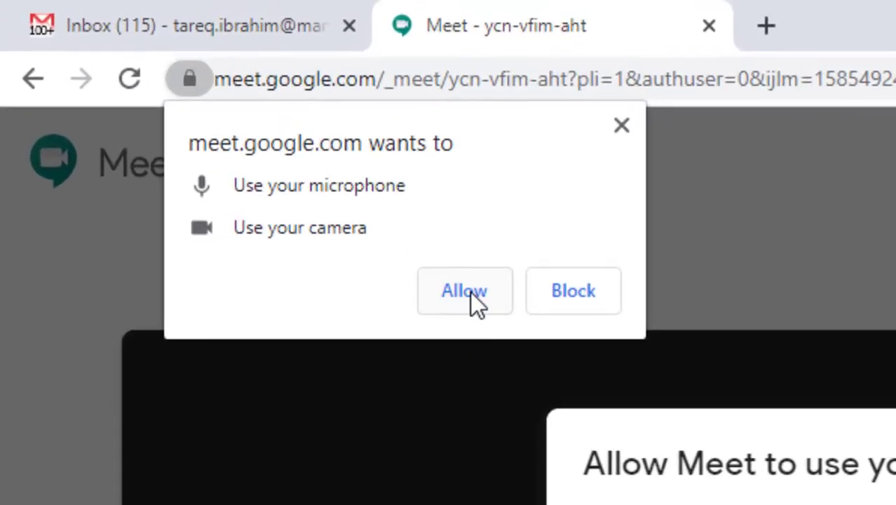
# Allow microphone and camera access and join the itmeeting call.
pyautogui.click(470, 291)
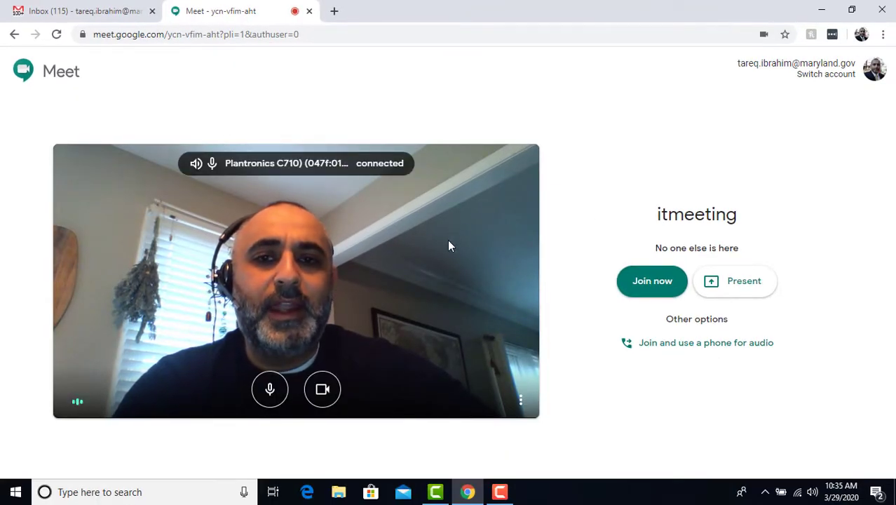
pyautogui.click(649, 285)
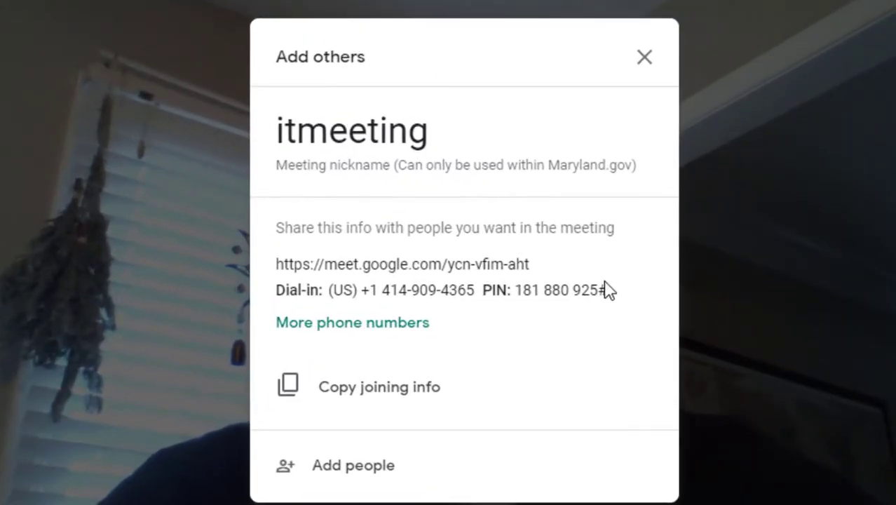
pyautogui.moveTo(532, 266); pyautogui.dragTo(279, 280)
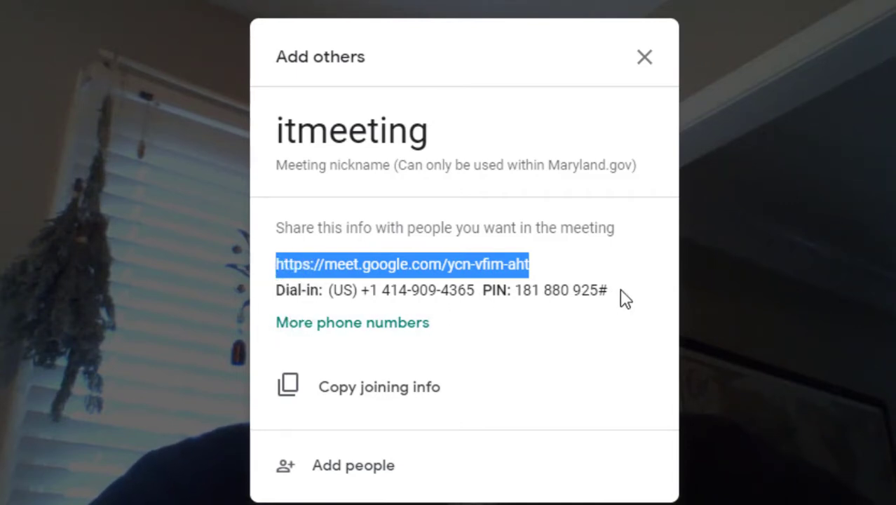
pyautogui.moveTo(623, 296)
pyautogui.mouseDown()
pyautogui.moveTo(300, 287)
pyautogui.moveTo(419, 275)
pyautogui.moveTo(602, 288)
pyautogui.moveTo(614, 298)
pyautogui.mouseUp()
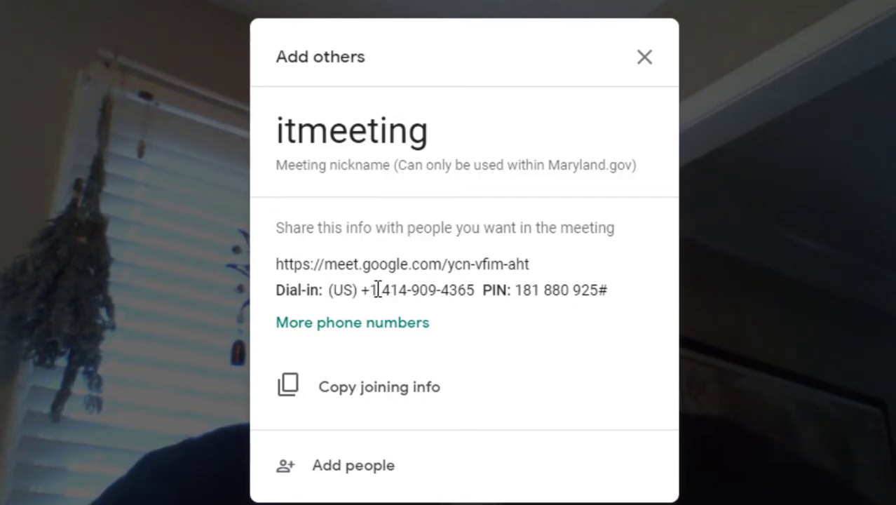
pyautogui.moveTo(378, 289)
pyautogui.mouseDown()
pyautogui.moveTo(443, 294)
pyautogui.moveTo(385, 295)
pyautogui.mouseUp()
pyautogui.click(612, 297)
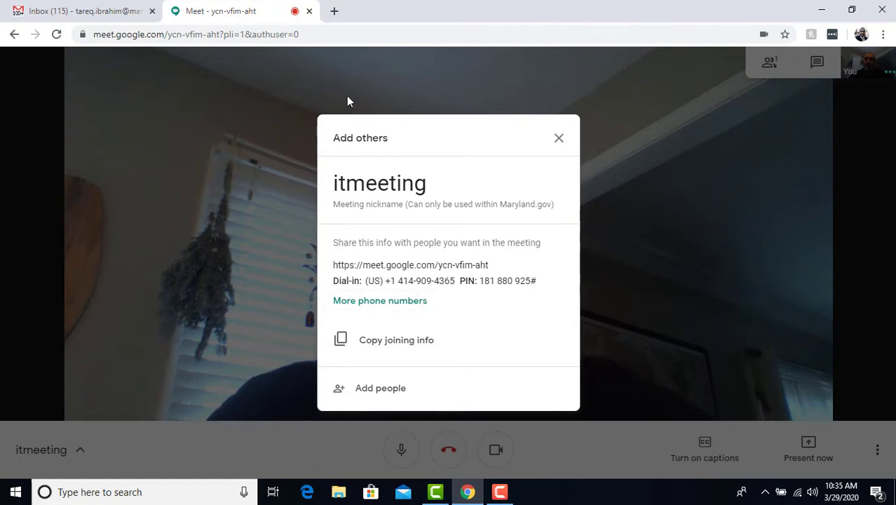
pyautogui.click(111, 12)
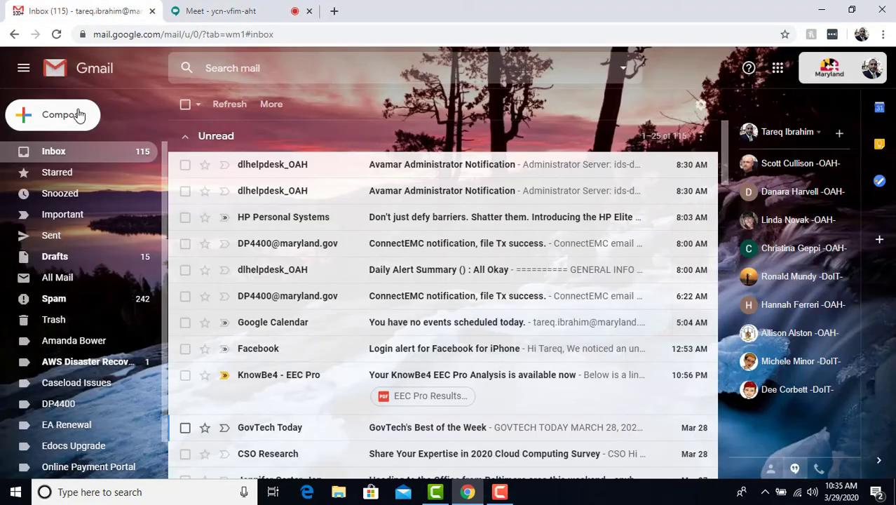
# Compose a new Gmail message and paste the copied itmeeting joining info into its body.
pyautogui.click(79, 116)
pyautogui.click(215, 16)
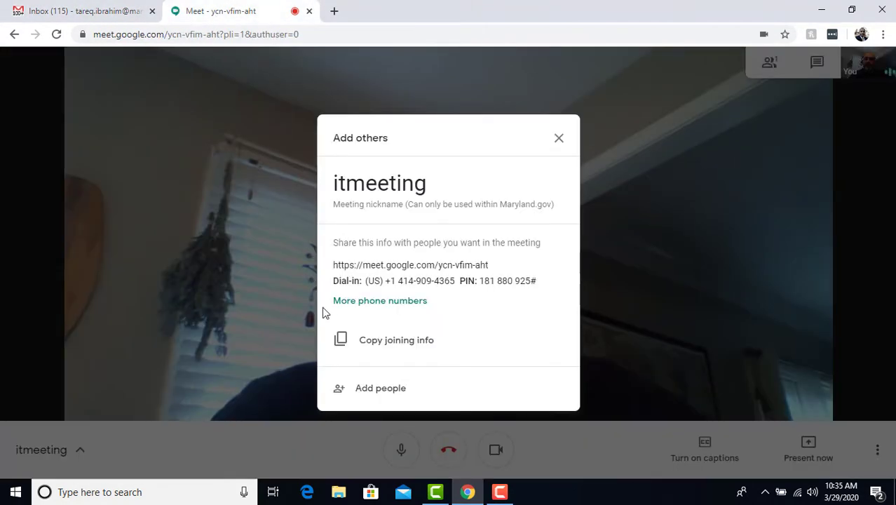
pyautogui.click(368, 341)
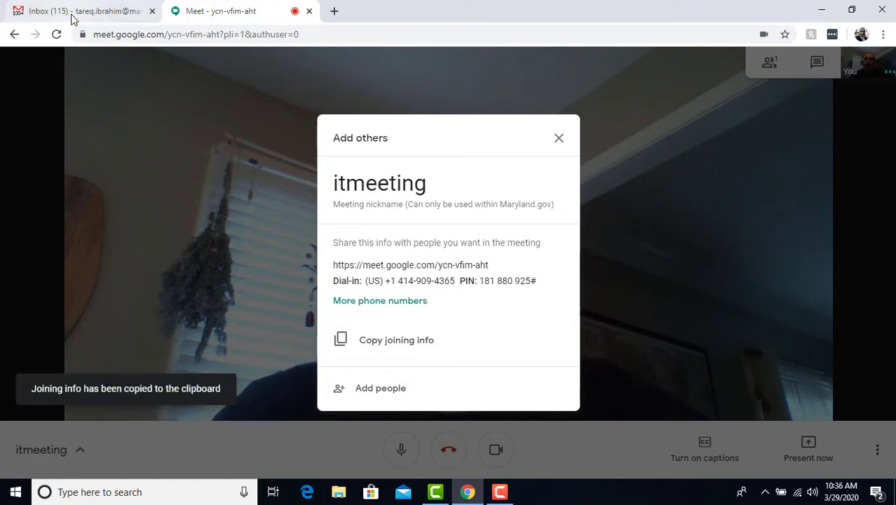
pyautogui.click(76, 16)
pyautogui.click(122, 162)
pyautogui.rightClick(122, 162)
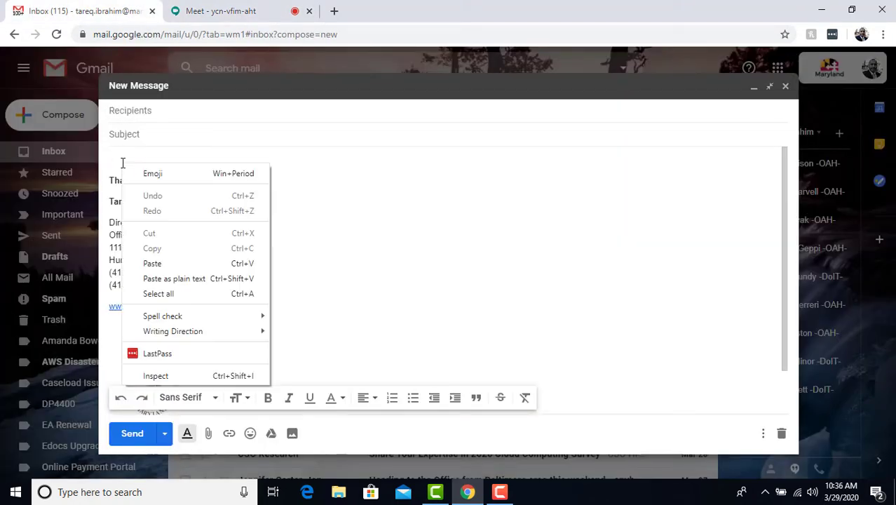
pyautogui.click(171, 265)
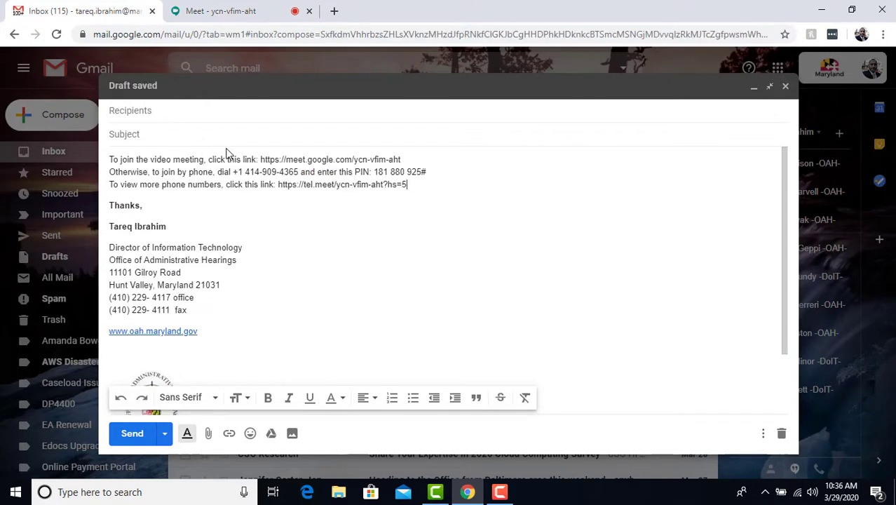
pyautogui.click(232, 12)
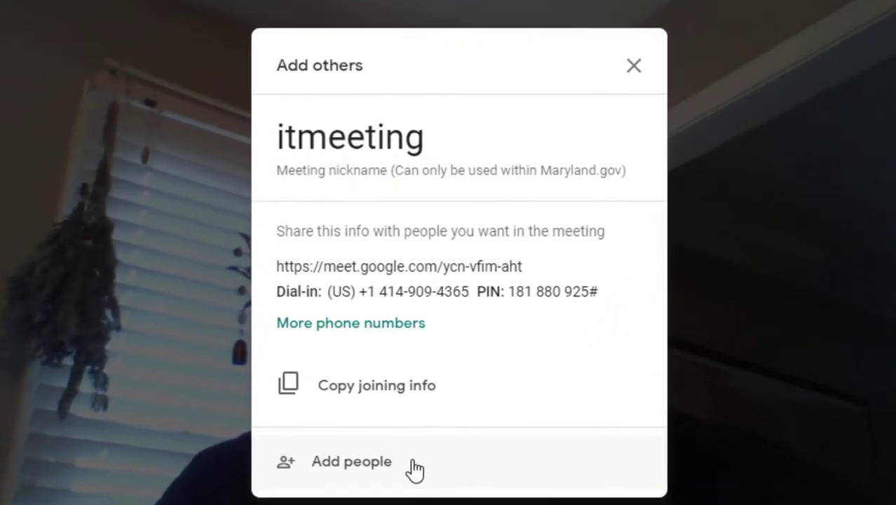
# Add the colleague's work e-mail address as an invitee in the Add people dialog.
pyautogui.click(413, 469)
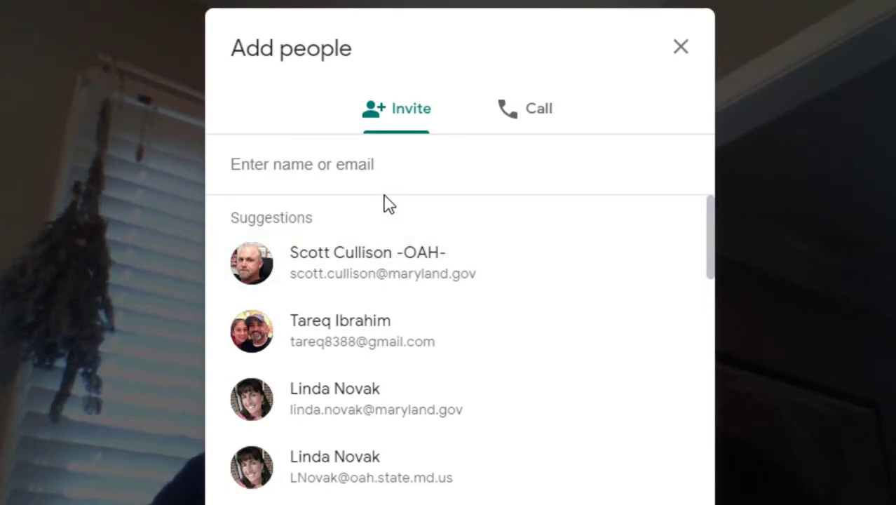
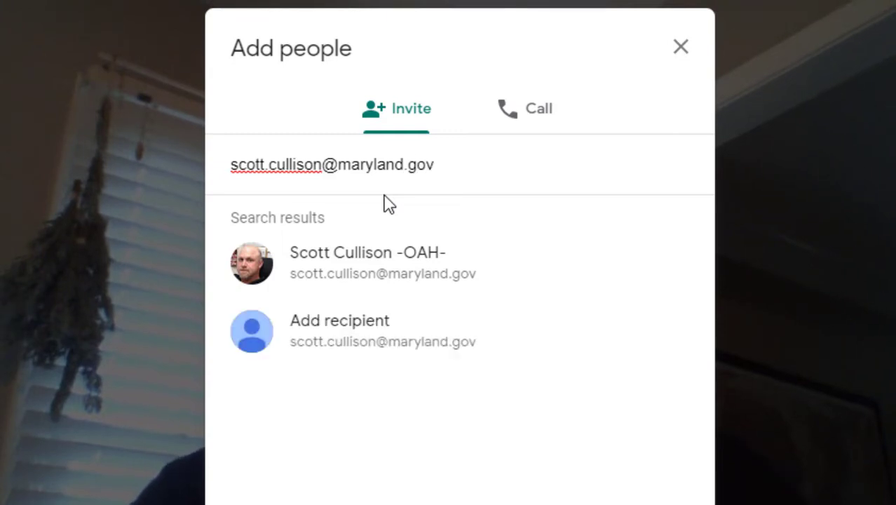
pyautogui.press('Return')
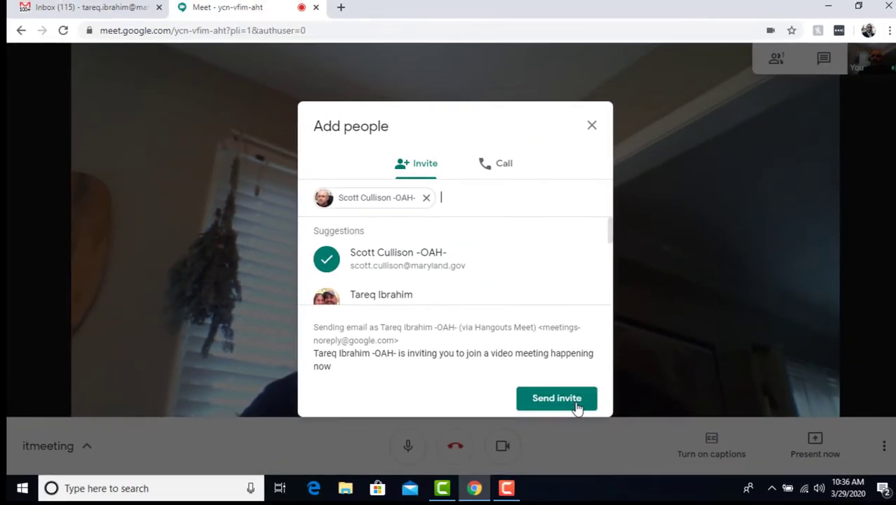
# Send the itmeeting invitation to the added colleague.
pyautogui.click(574, 406)
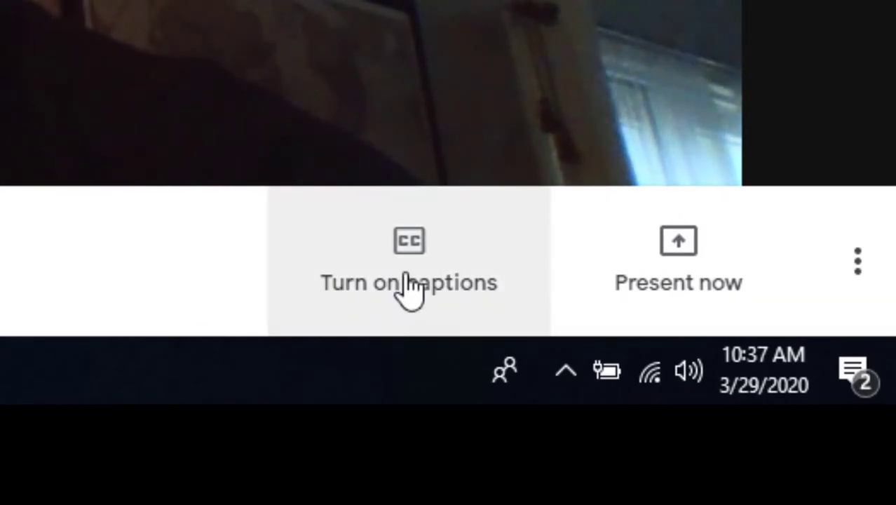
pyautogui.click(408, 280)
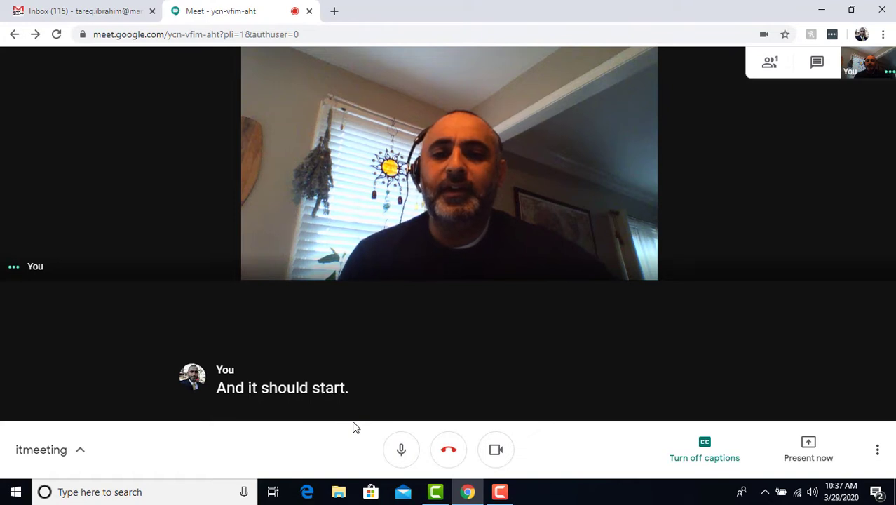
pyautogui.click(704, 457)
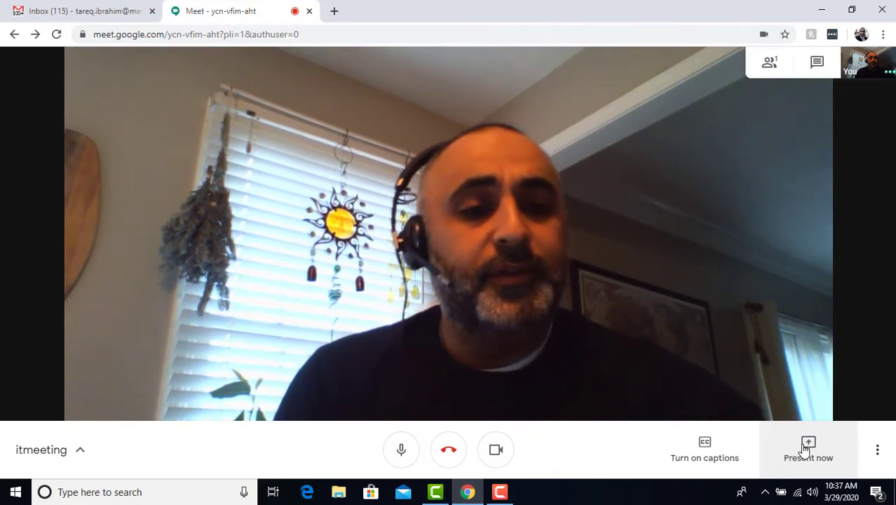
# Choose Present now with the 'Your entire screen' option.
pyautogui.click(808, 447)
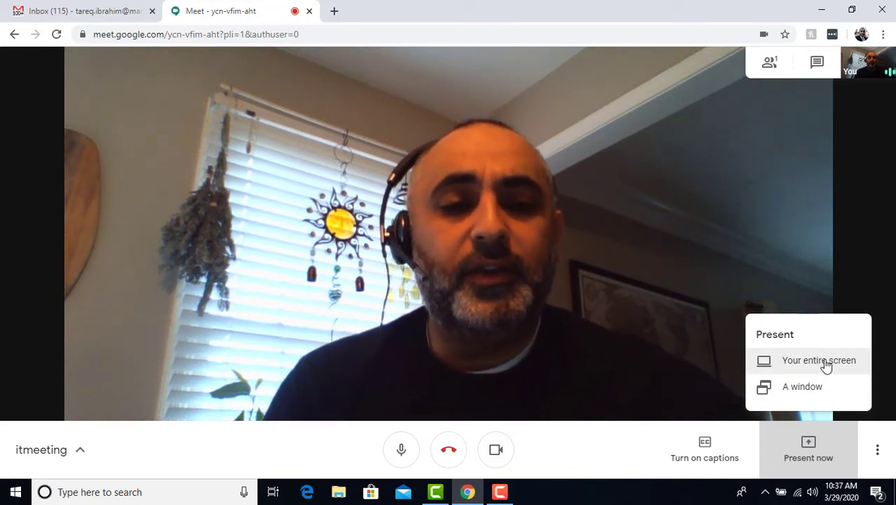
pyautogui.click(818, 360)
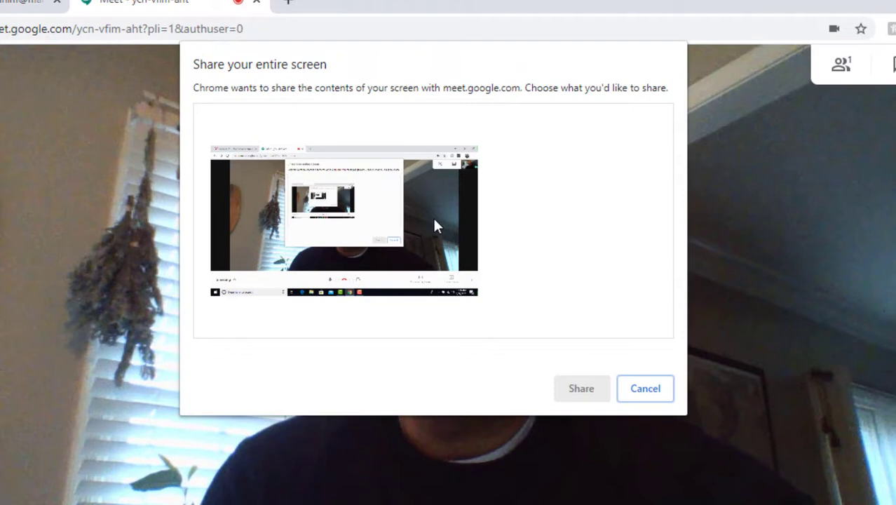
# Select the screen thumbnail and share the entire screen with the call.
pyautogui.click(448, 190)
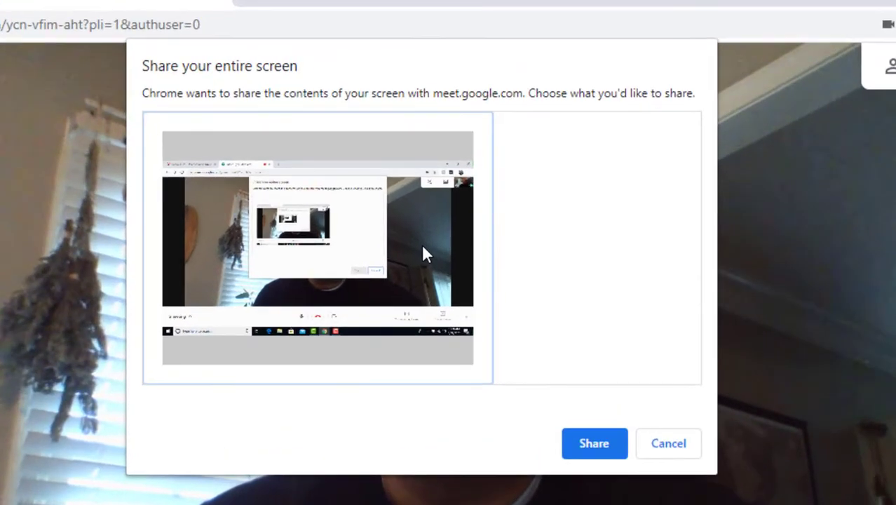
pyautogui.click(595, 444)
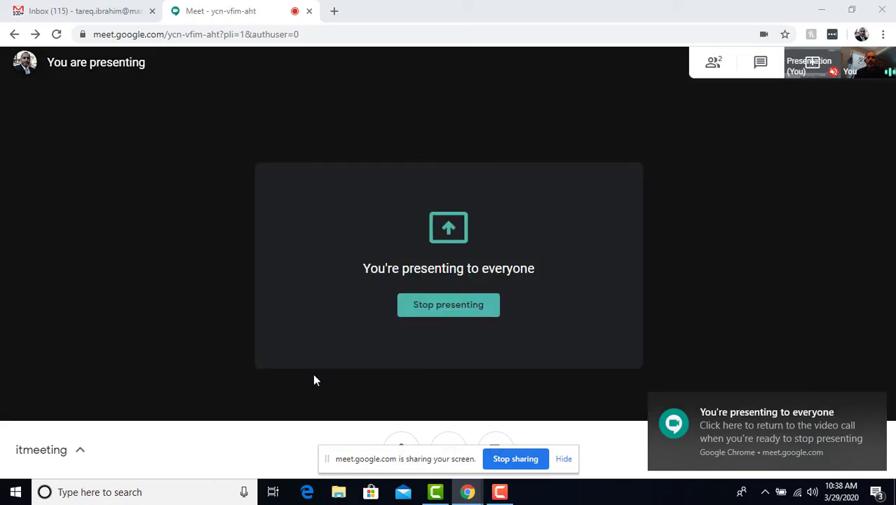
pyautogui.click(307, 492)
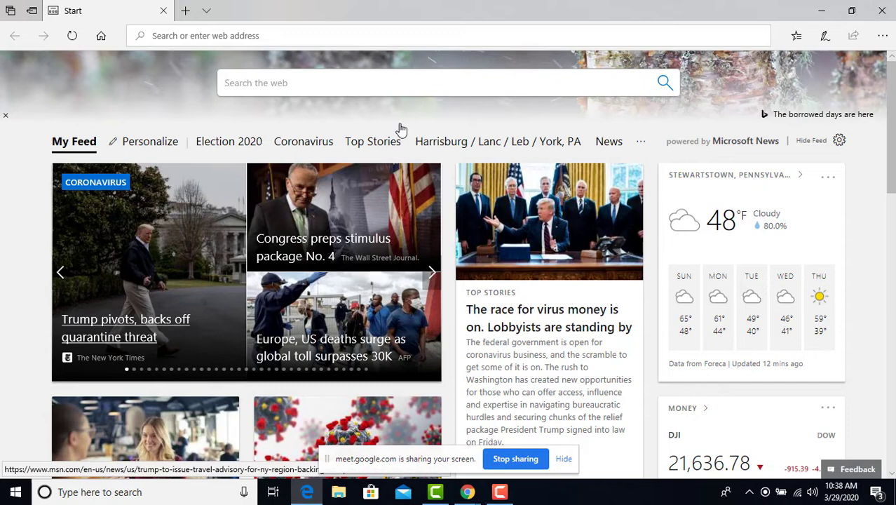
pyautogui.click(250, 35)
pyautogui.write('www.oah')
pyautogui.press('Return')
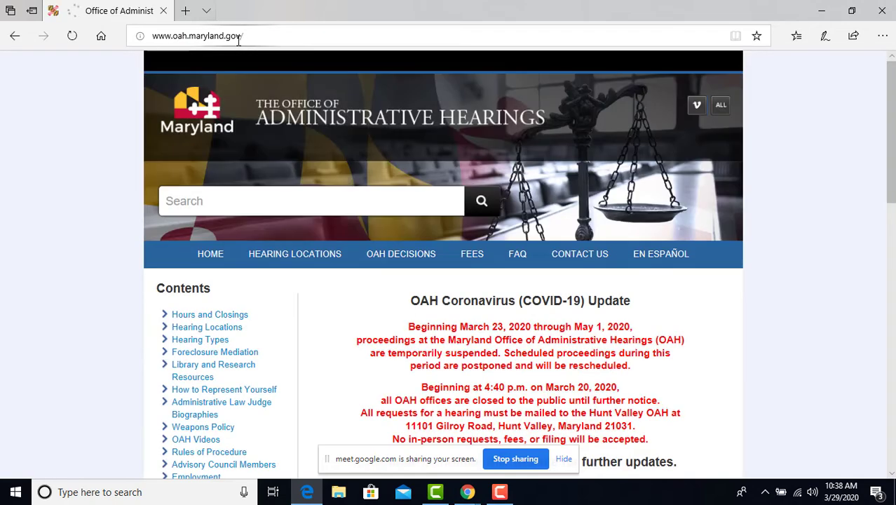
# Scroll down the OAH page, then stop sharing the screen and minimize Edge.
pyautogui.scroll(-5, 362, 166)
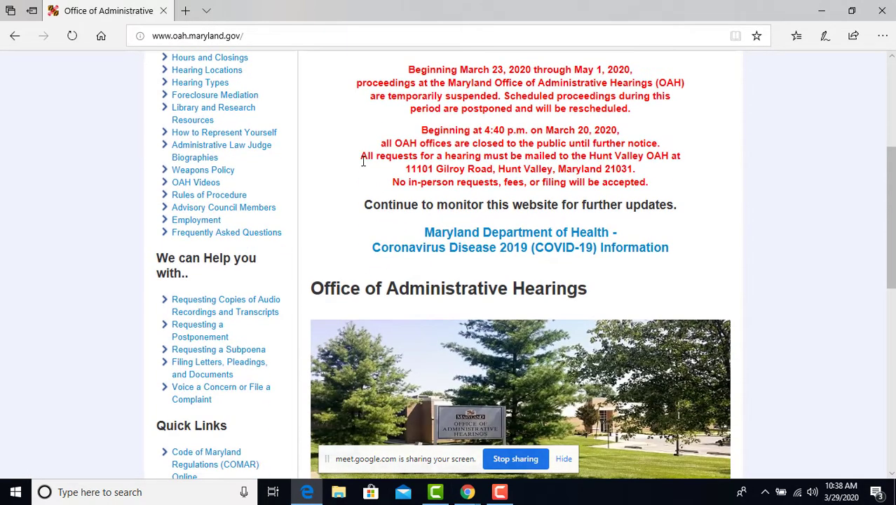
pyautogui.scroll(-3, 362, 160)
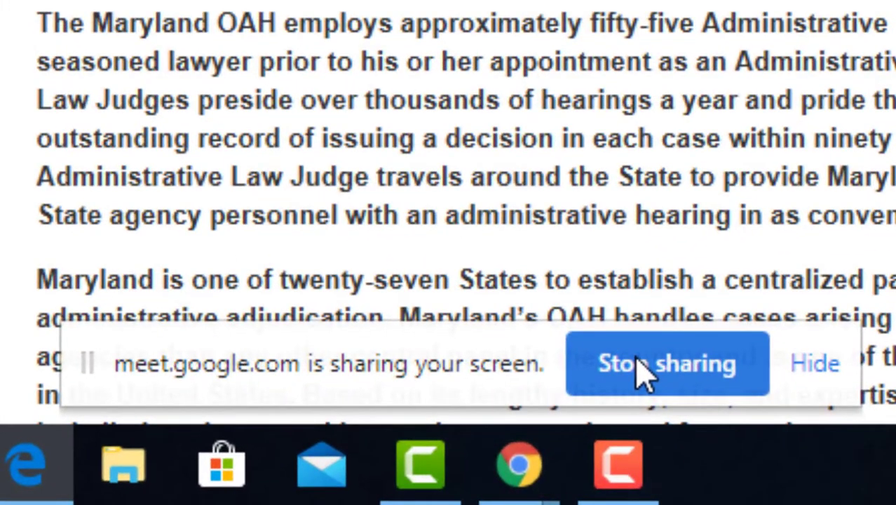
pyautogui.click(644, 367)
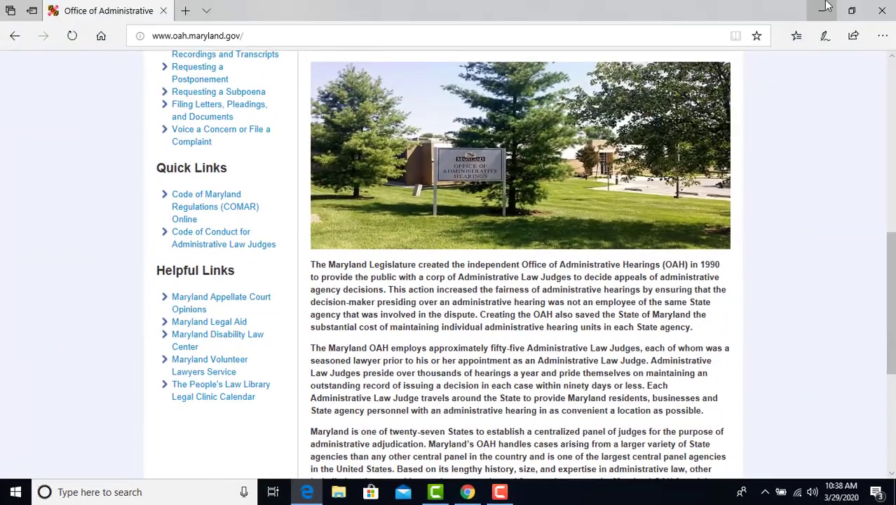
pyautogui.click(813, 11)
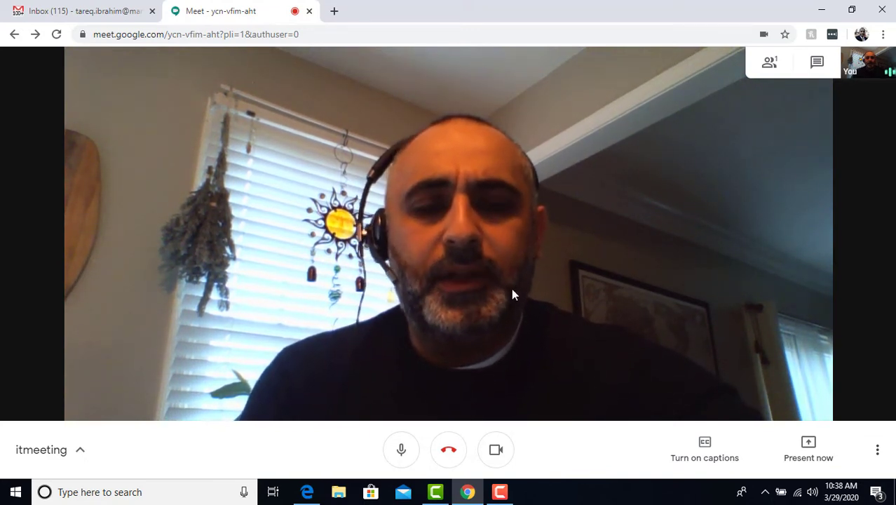
# Hang up to leave the itmeeting call.
pyautogui.click(449, 449)
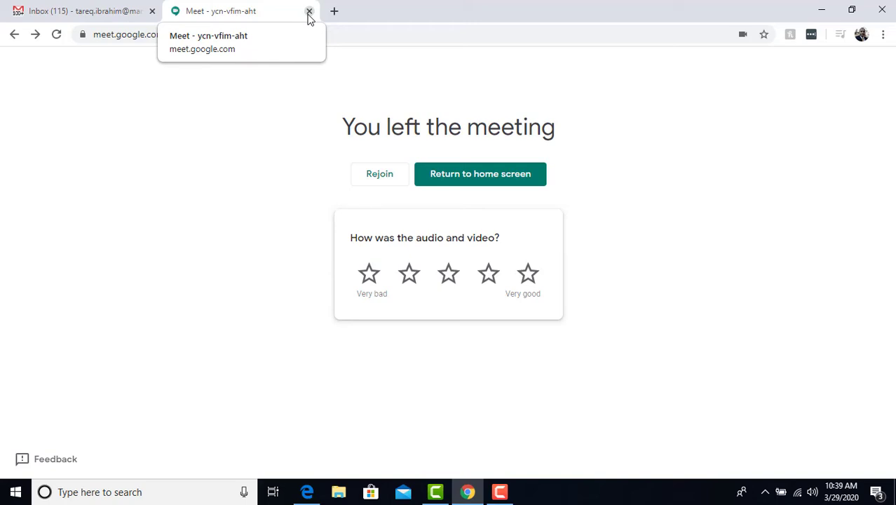
# Close the finished Meet tab and the new-message draft, then launch Google Calendar from the apps grid.
pyautogui.click(308, 12)
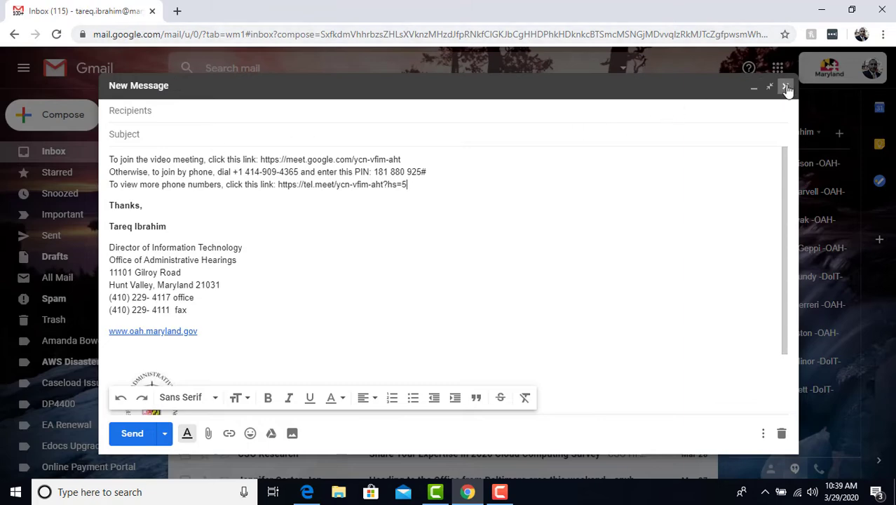
pyautogui.click(786, 87)
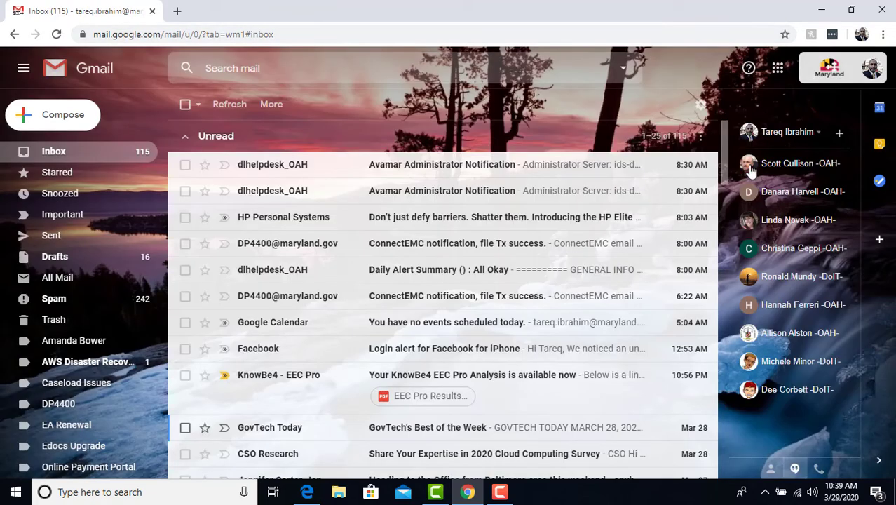
pyautogui.click(783, 79)
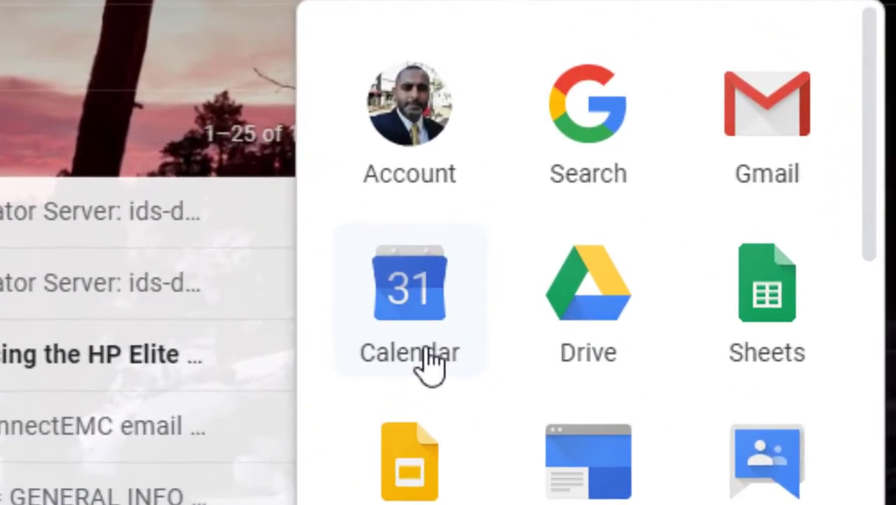
pyautogui.click(720, 213)
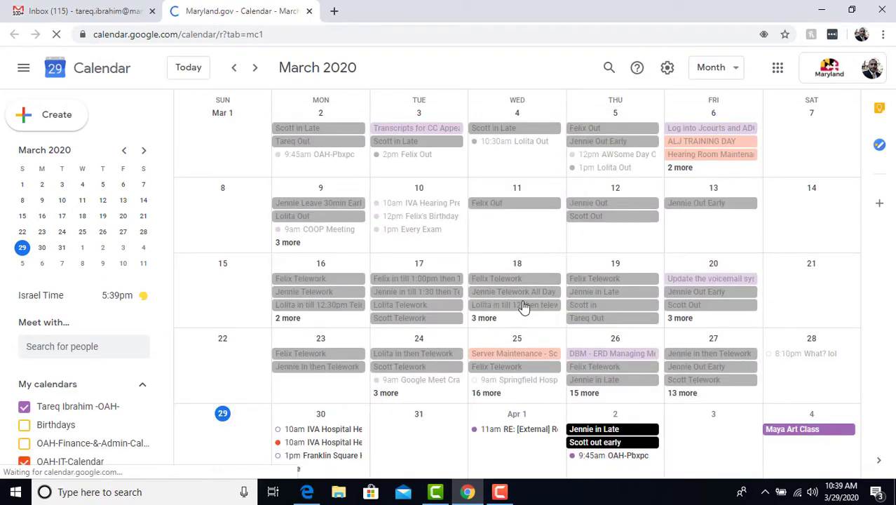
# Draft an 'IT Meeting' event on April 8, 11:00am–12:00pm, with a suggested colleague as guest.
pyautogui.scroll(-1, 525, 258)
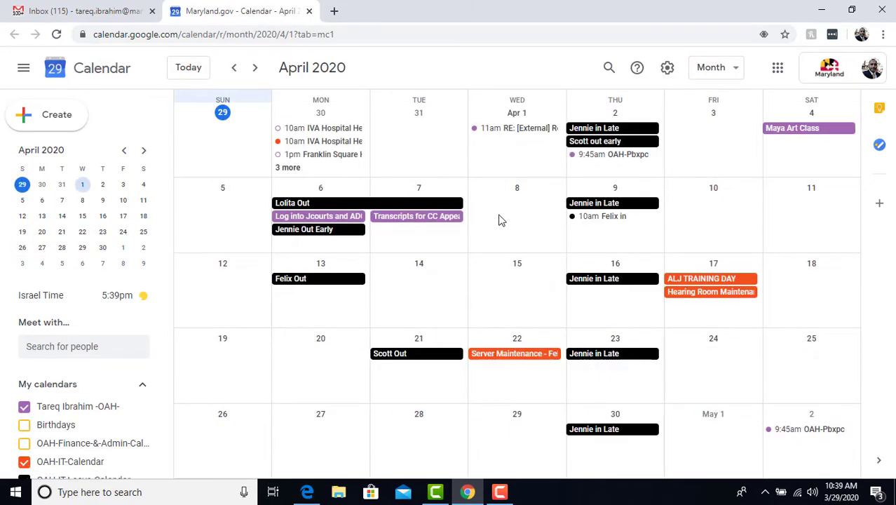
pyautogui.click(520, 209)
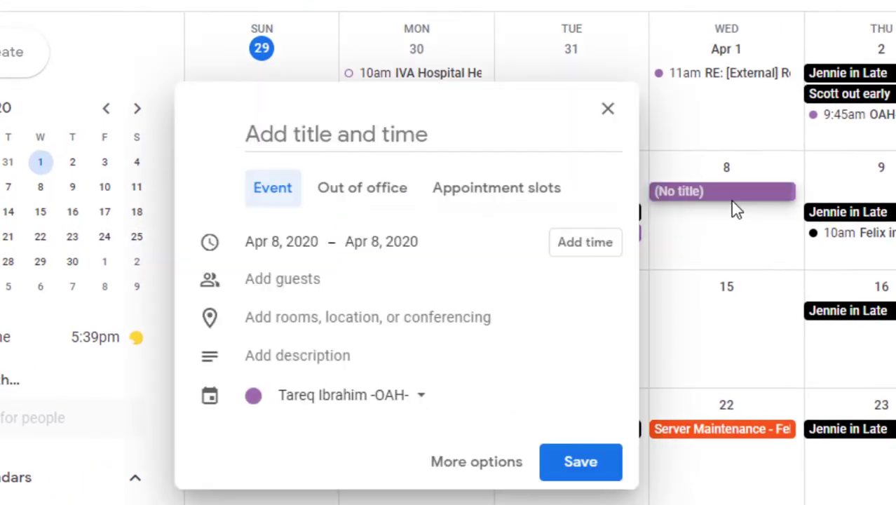
pyautogui.write('IT Meeting')
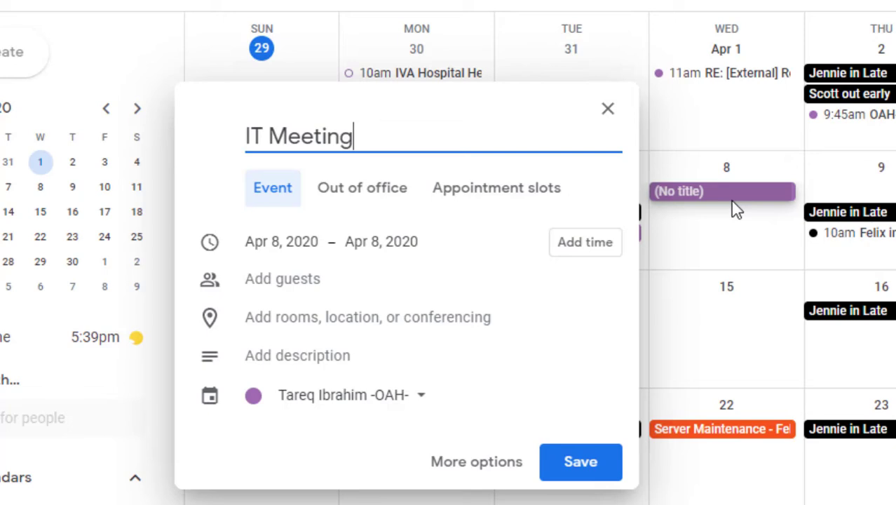
pyautogui.click(368, 270)
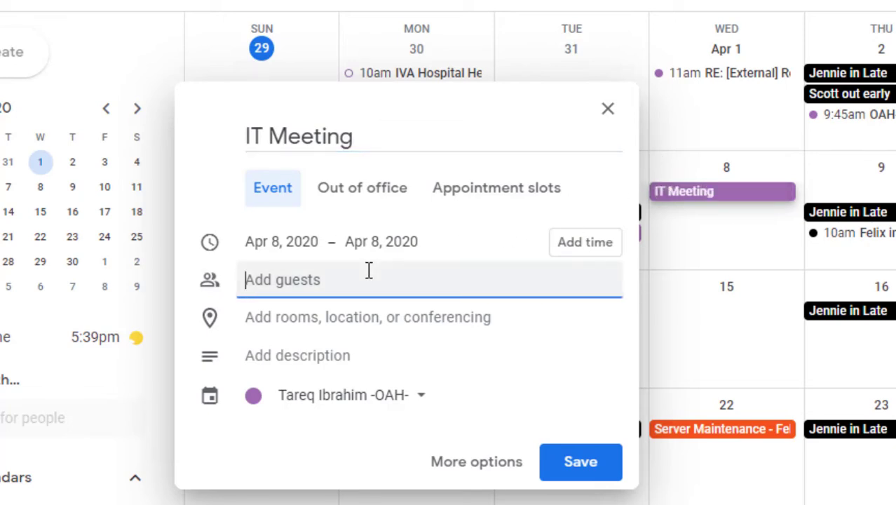
pyautogui.write('lo')
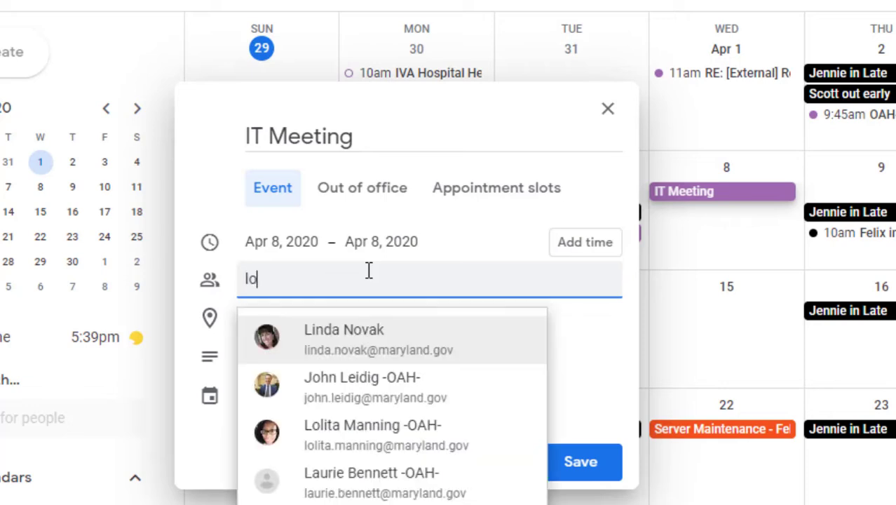
pyautogui.press('Return')
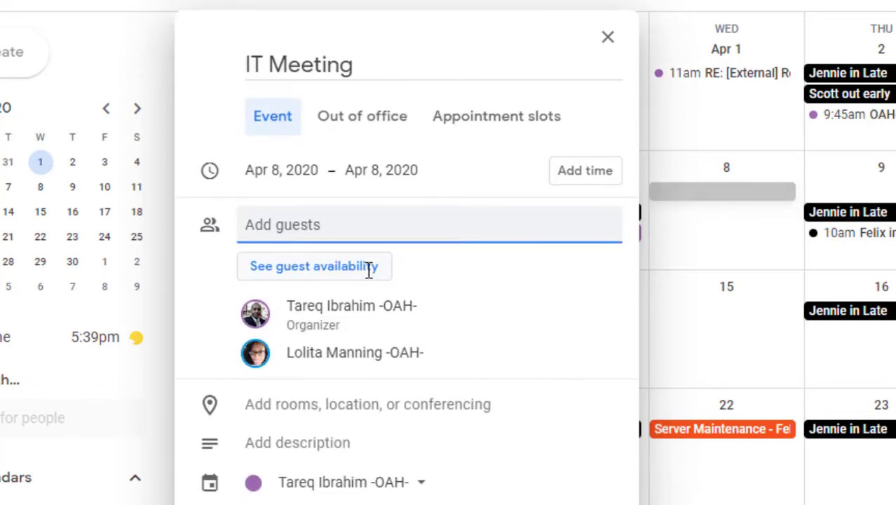
pyautogui.click(584, 172)
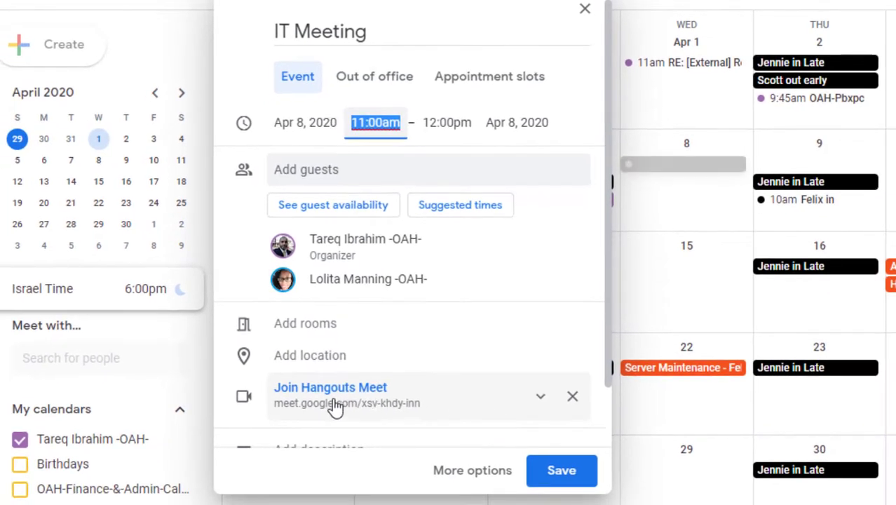
# Expand the IT Meeting's Hangouts Meet details to show the meeting ID, US dial-in number and PIN.
pyautogui.click(541, 397)
pyautogui.scroll(-2, 542, 406)
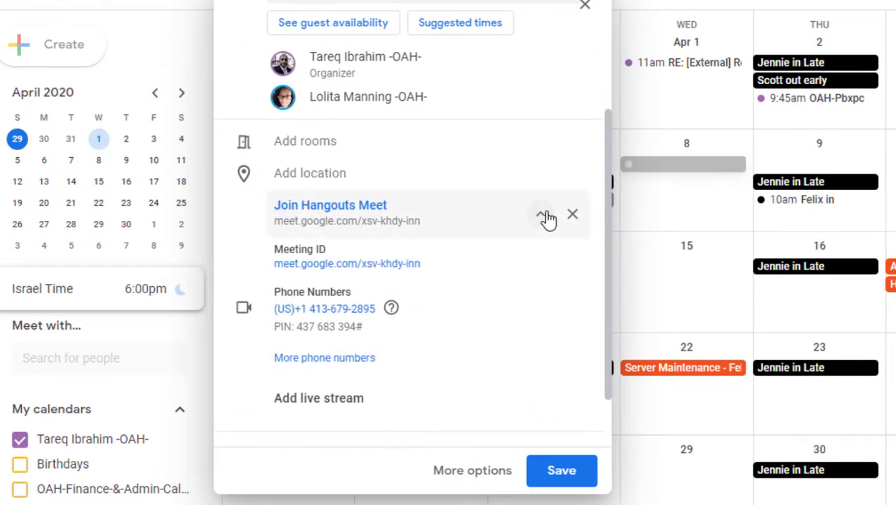
pyautogui.click(541, 213)
pyautogui.click(541, 326)
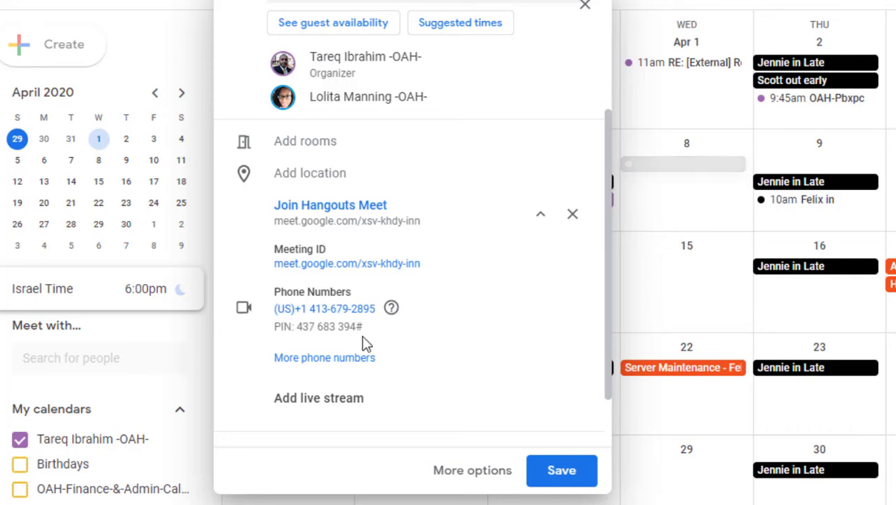
pyautogui.scroll(2, 363, 335)
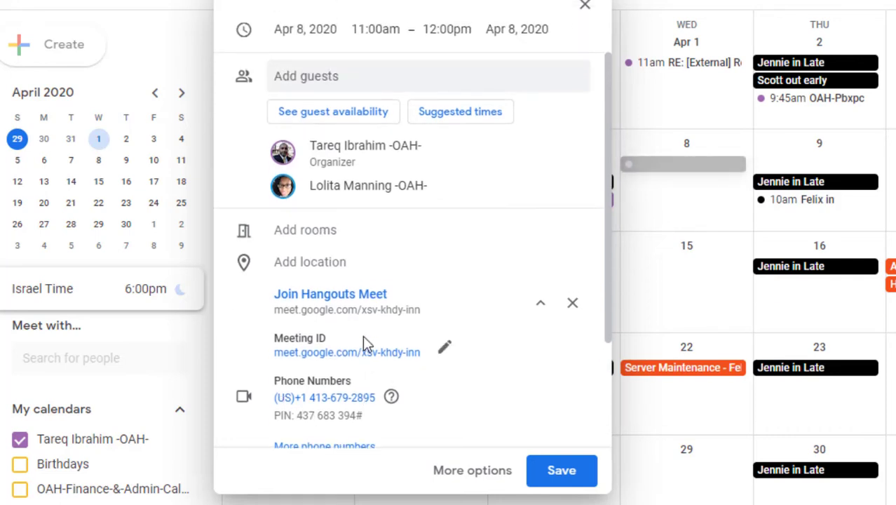
pyautogui.scroll(2, 362, 335)
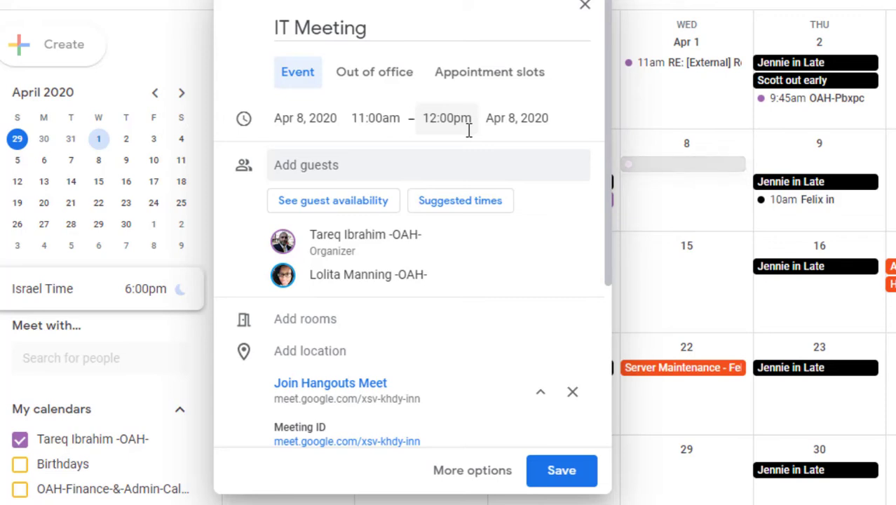
# Save the IT Meeting event and send the invitation emails to its guests.
pyautogui.scroll(-2, 506, 392)
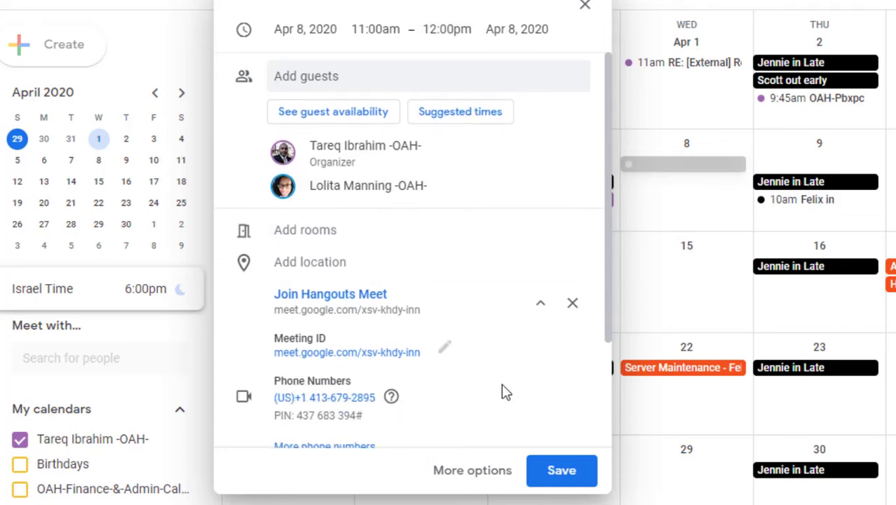
pyautogui.click(552, 479)
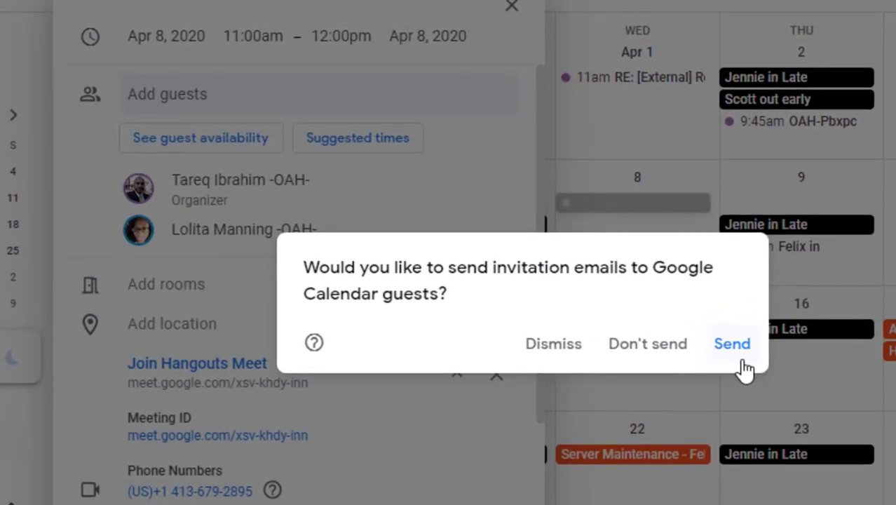
pyautogui.click(734, 347)
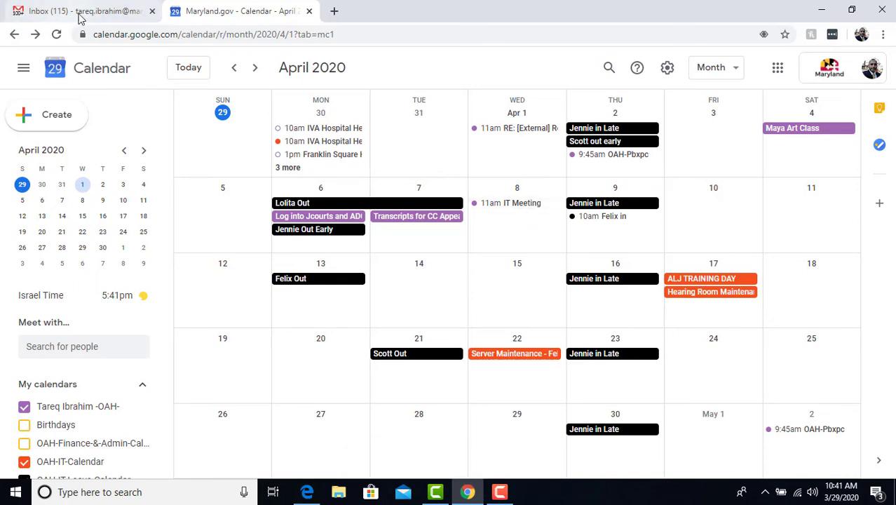
# Switch back to the Gmail inbox tab and show the Google apps panel.
pyautogui.click(131, 12)
pyautogui.click(777, 68)
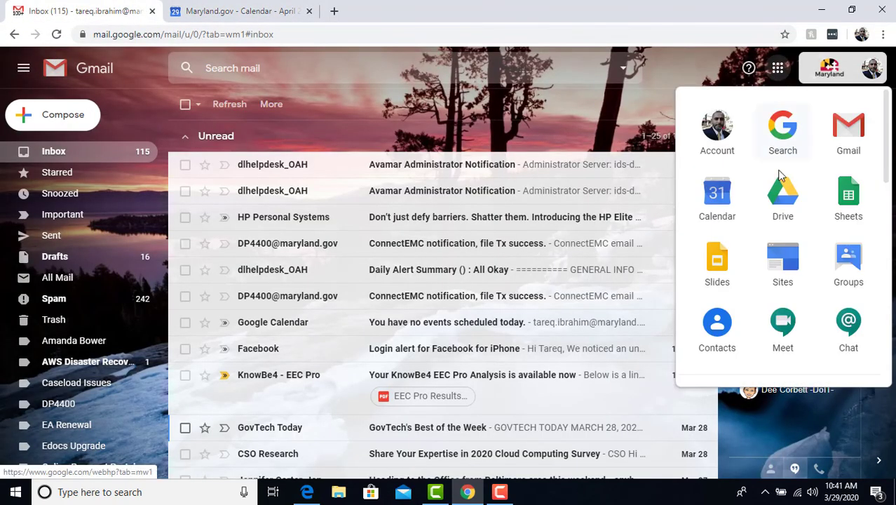